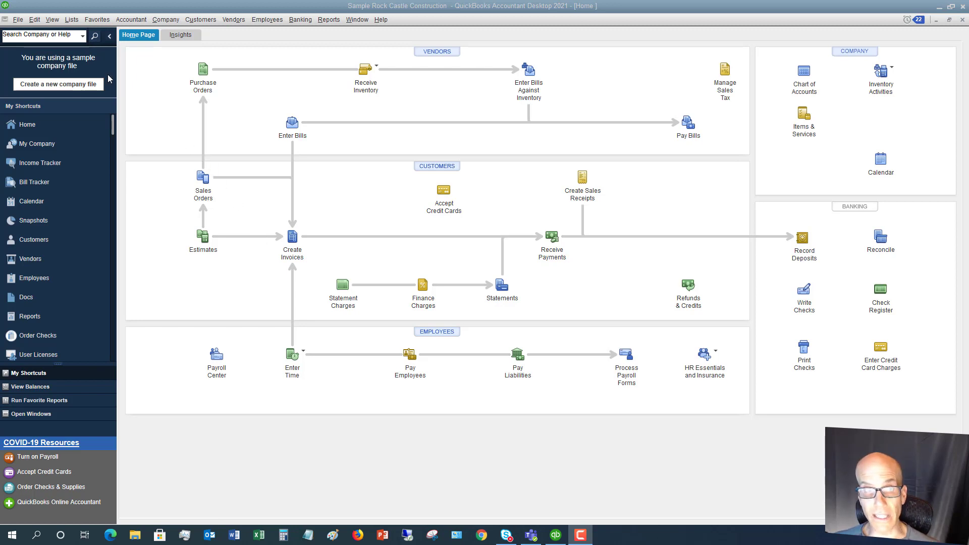
# Open the Item List and look through the existing items and their types.
pyautogui.click(72, 20)
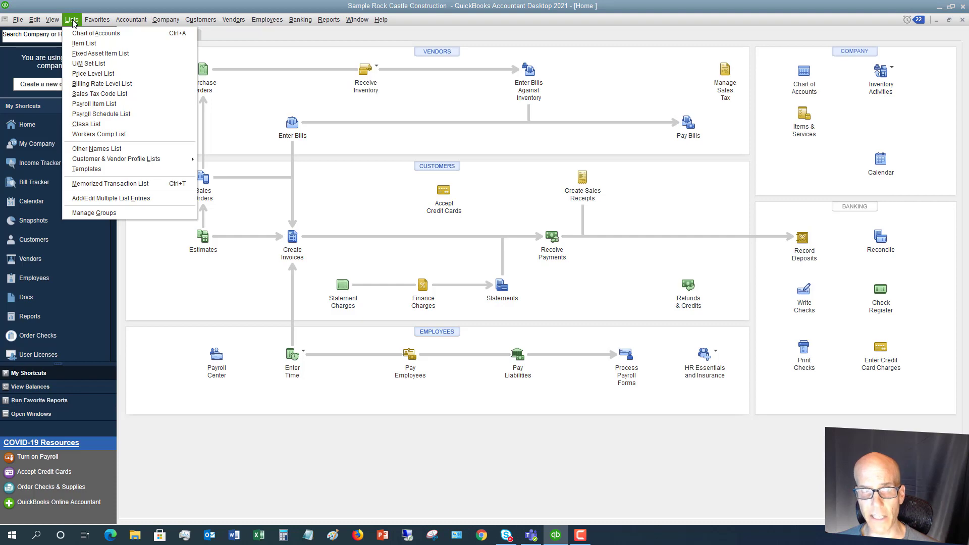
pyautogui.click(102, 45)
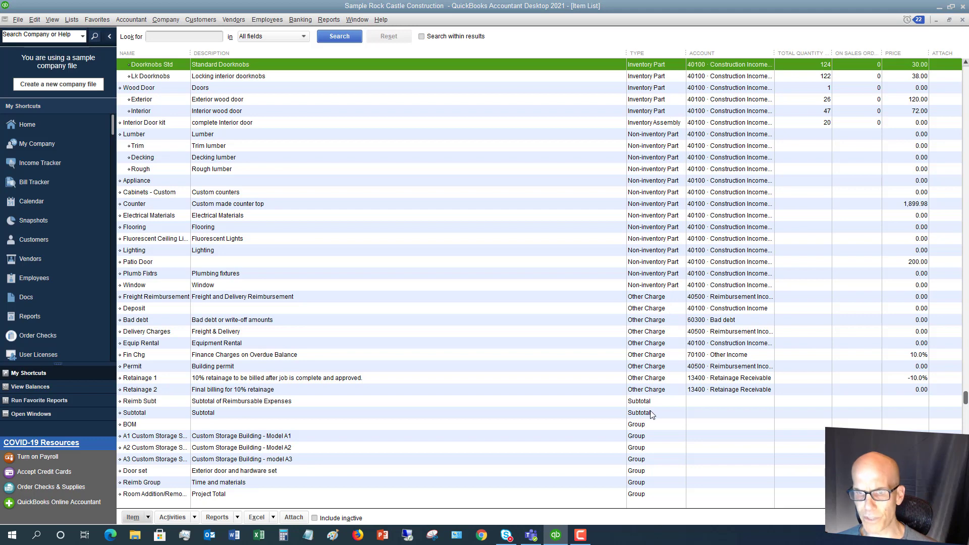
pyautogui.scroll(-3, 651, 415)
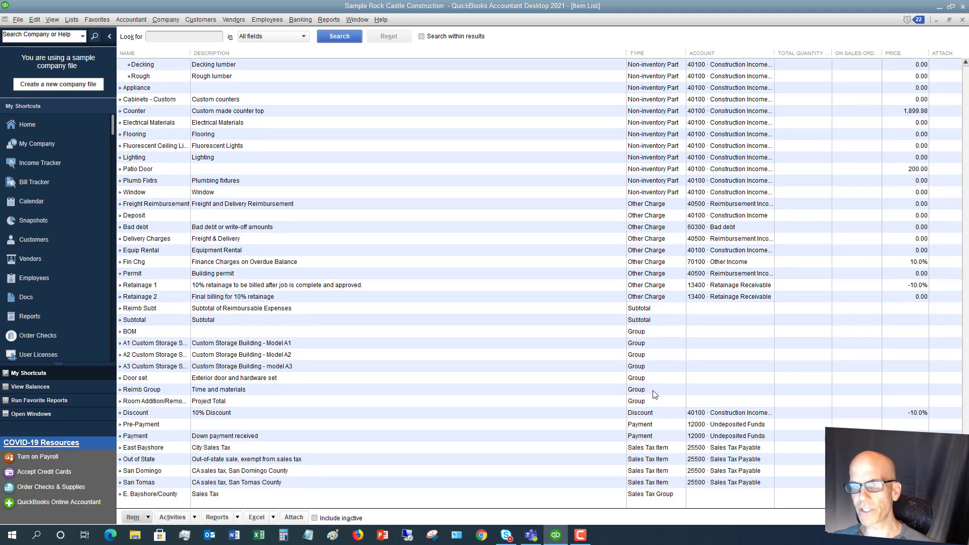
pyautogui.scroll(5, 647, 330)
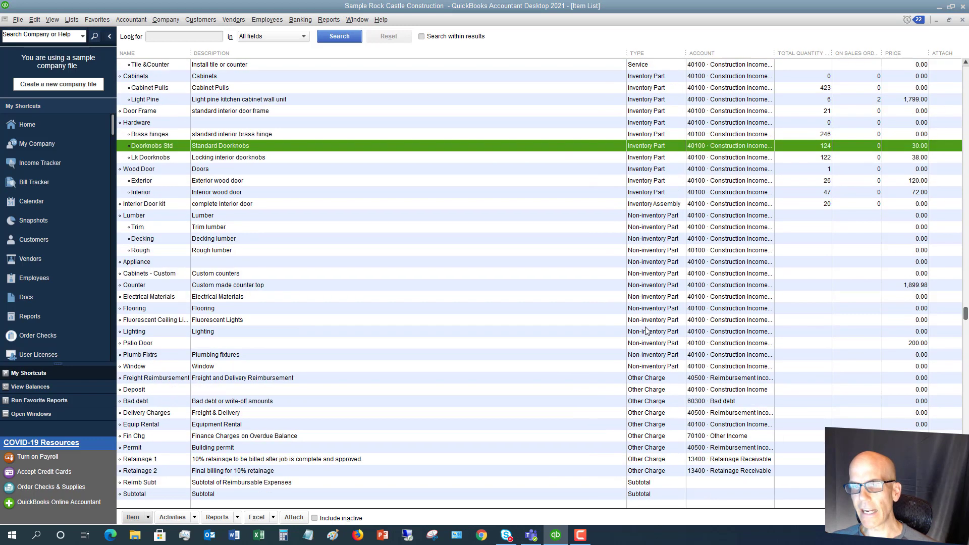
pyautogui.scroll(1, 646, 331)
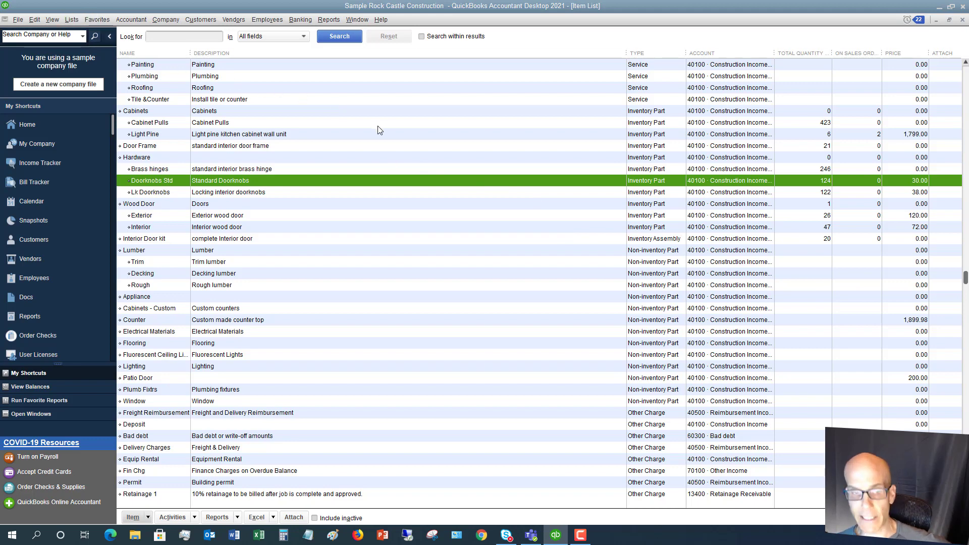
pyautogui.scroll(2, 380, 130)
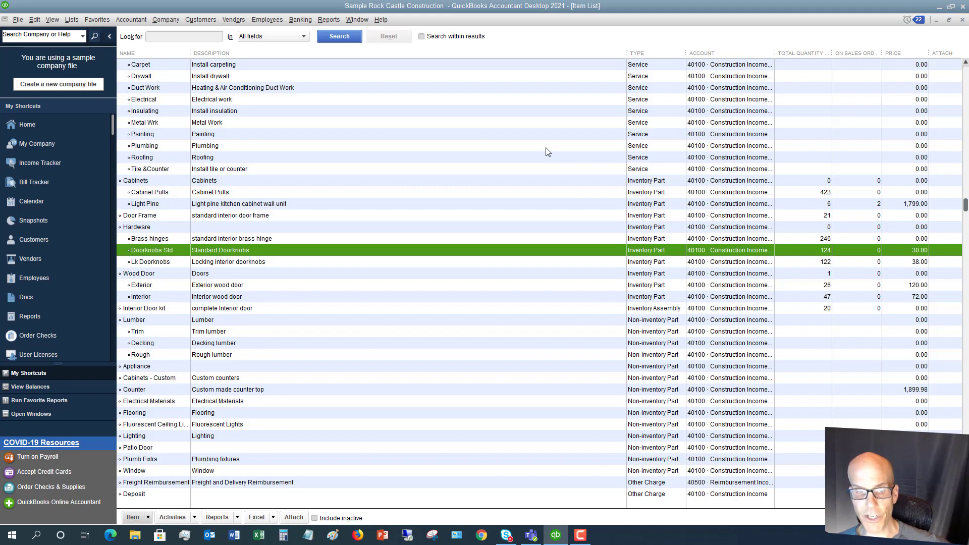
# Create a new item of type Inventory Part and name it Part 1234/1234.
pyautogui.rightClick(292, 147)
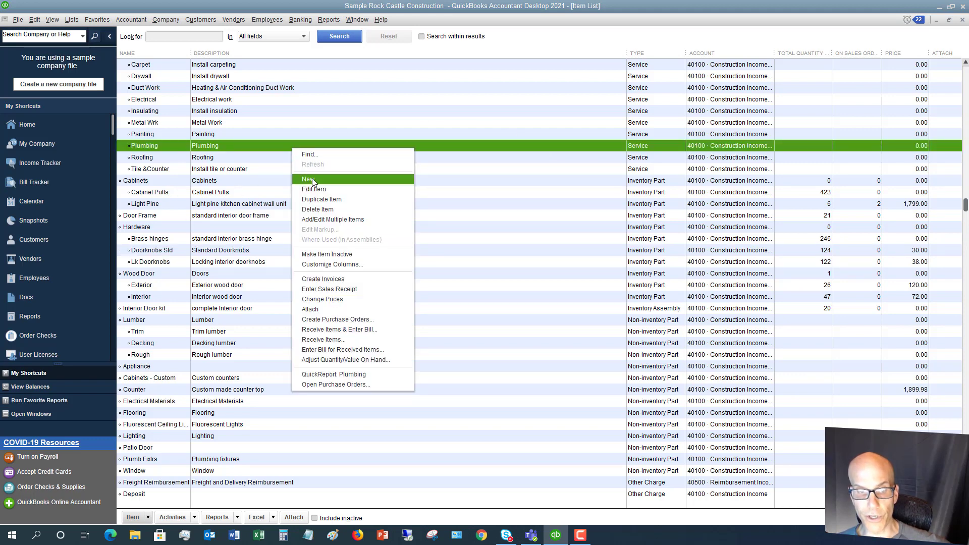
pyautogui.click(149, 518)
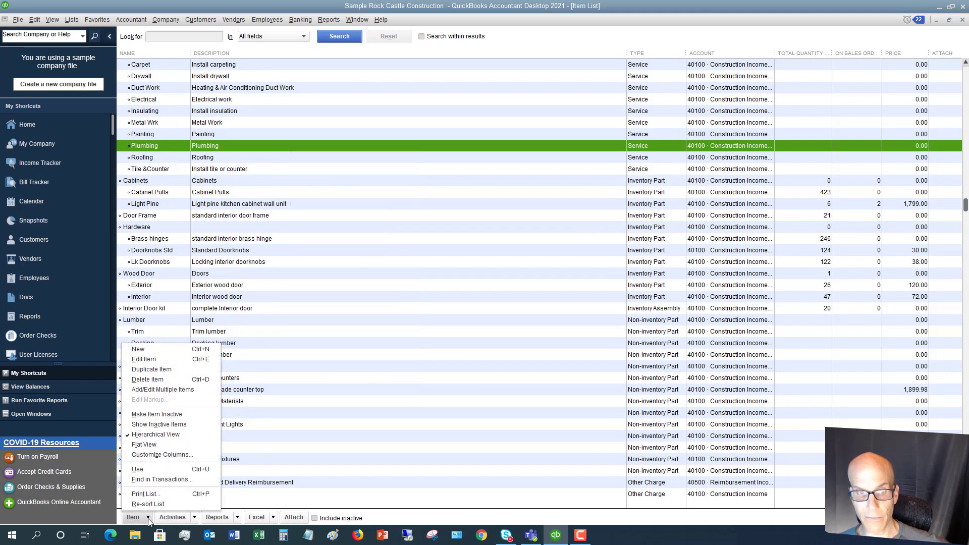
pyautogui.click(157, 352)
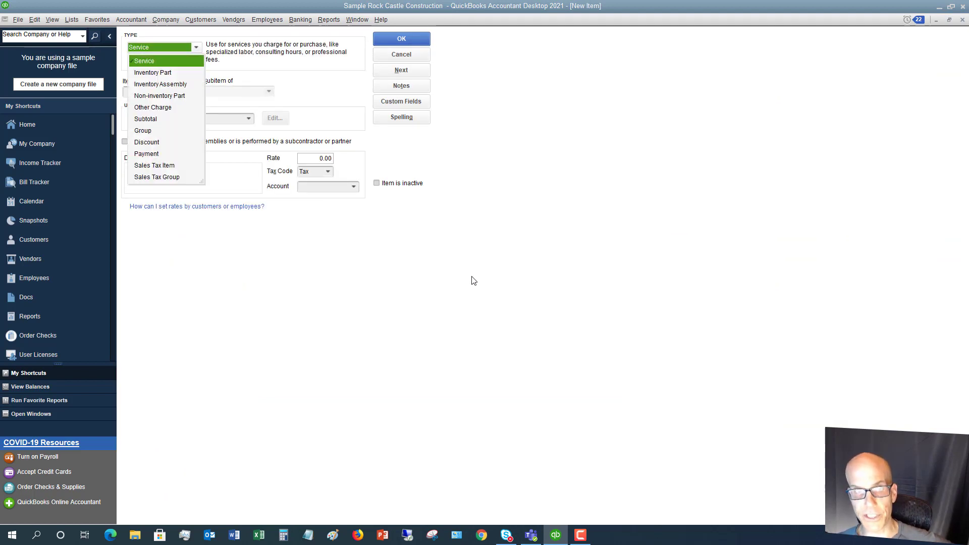
pyautogui.click(166, 75)
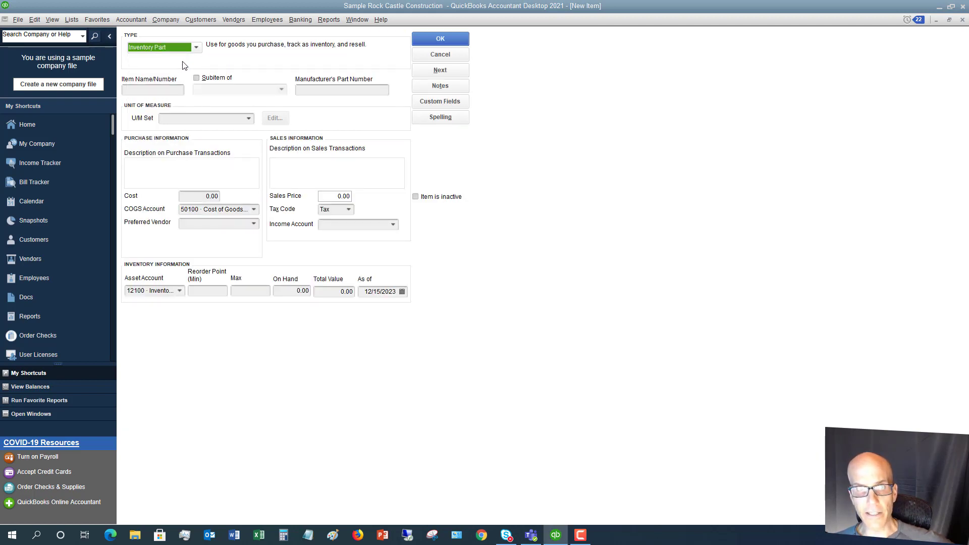
pyautogui.click(168, 91)
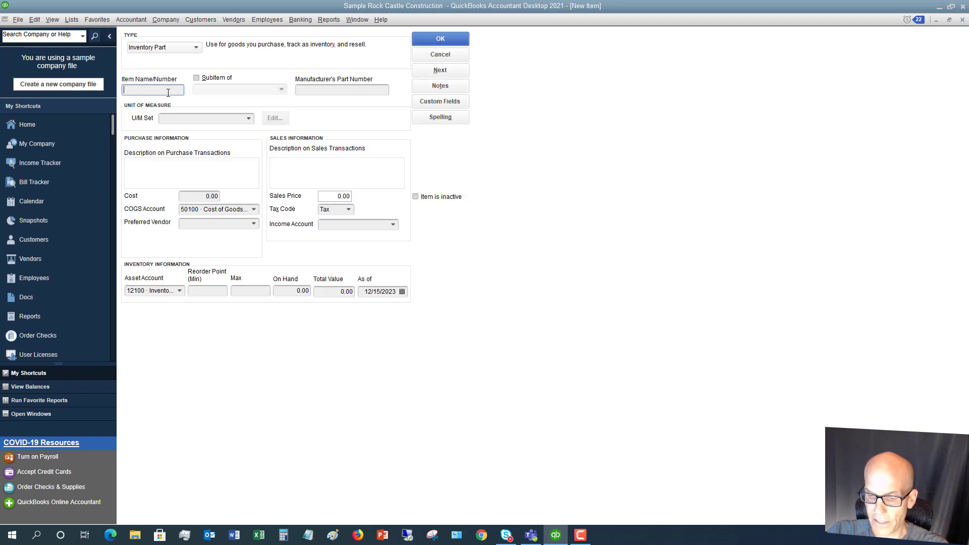
pyautogui.write('Part 1234')
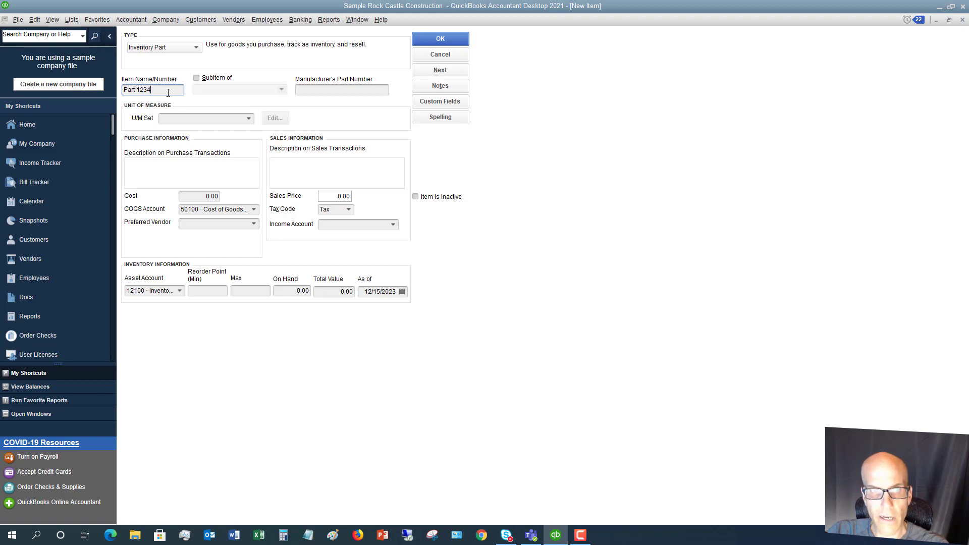
pyautogui.write('/1234')
pyautogui.press('Tab')
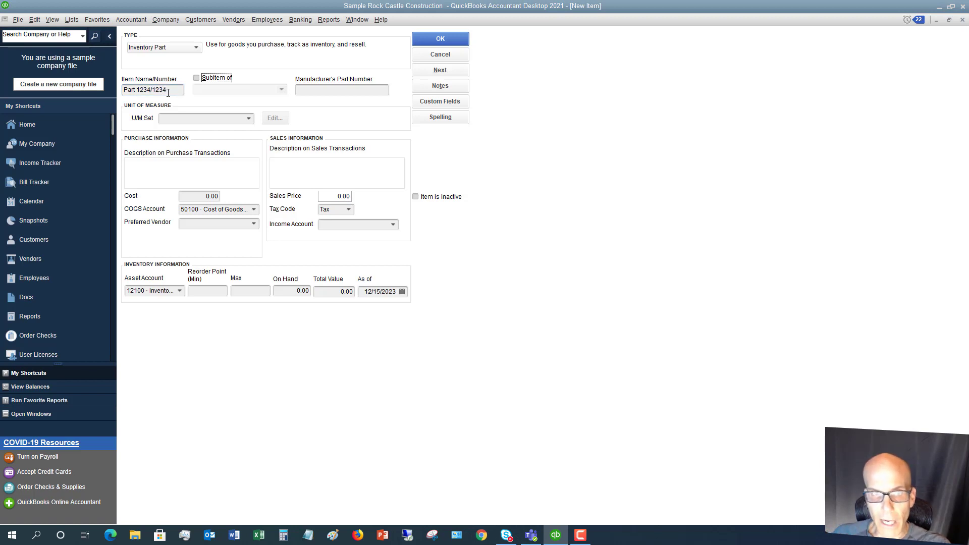
pyautogui.click(196, 78)
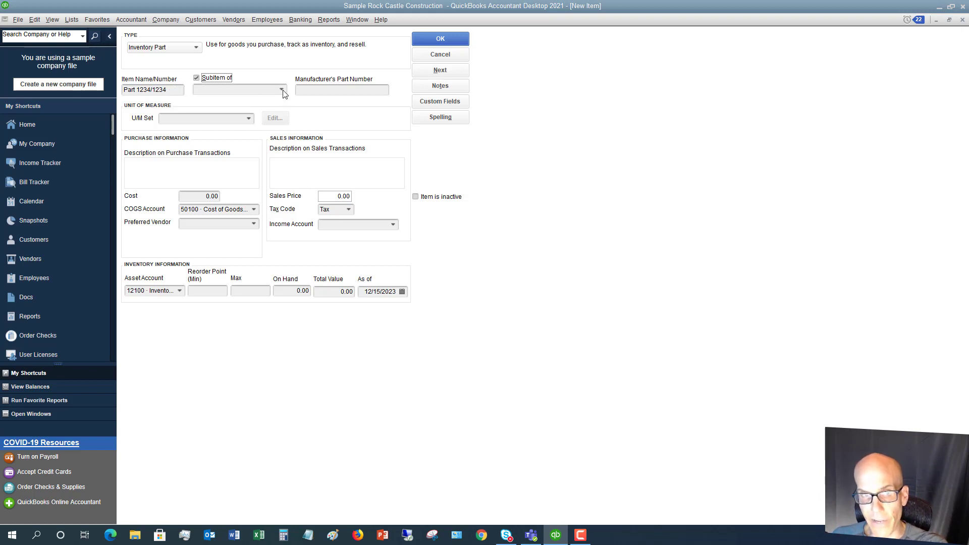
pyautogui.click(282, 90)
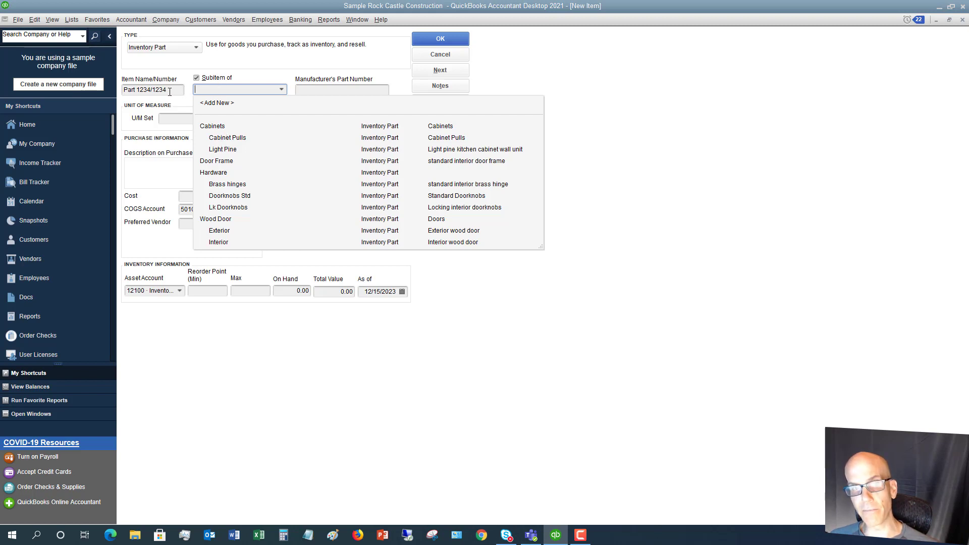
pyautogui.click(196, 78)
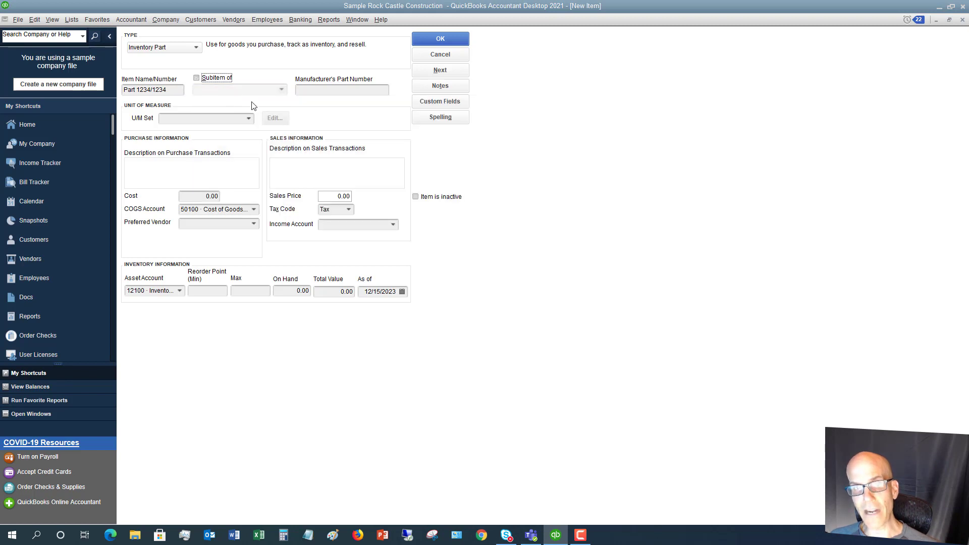
pyautogui.click(315, 90)
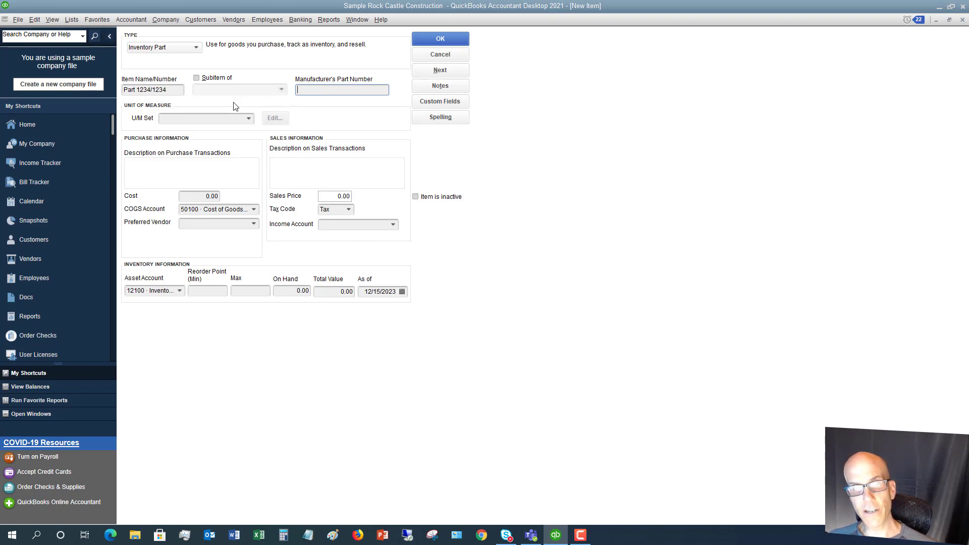
# Start a new unit of measure set for the item, with type Count and base unit Each (ea).
pyautogui.click(194, 118)
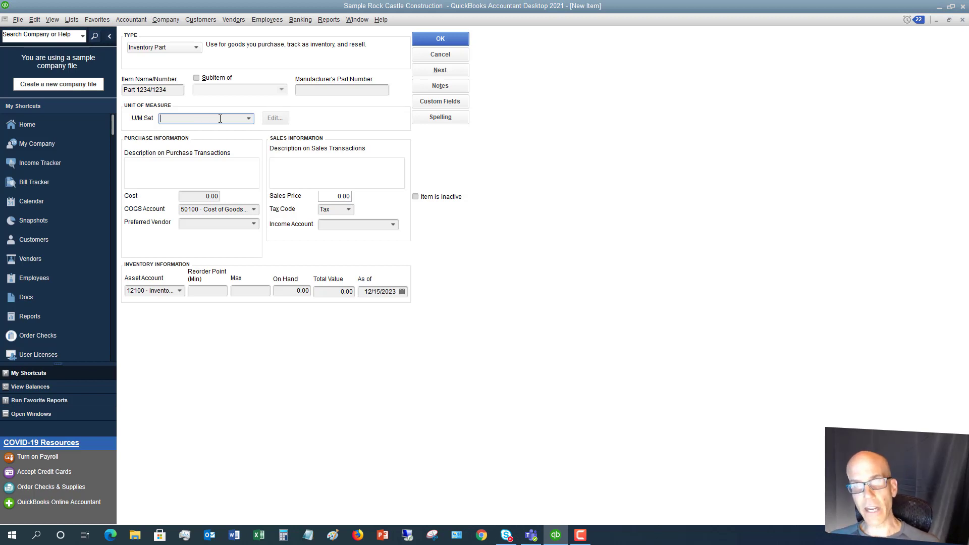
pyautogui.click(249, 119)
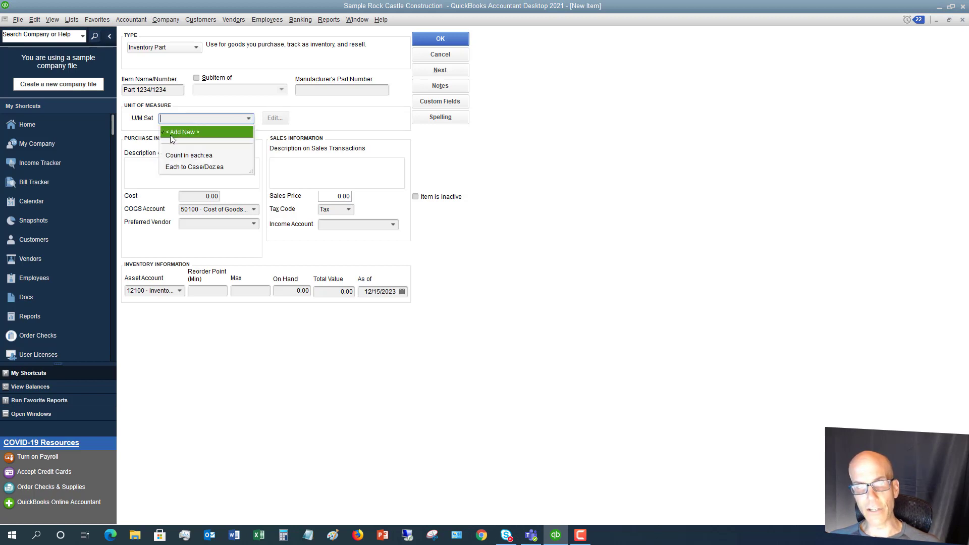
pyautogui.click(190, 133)
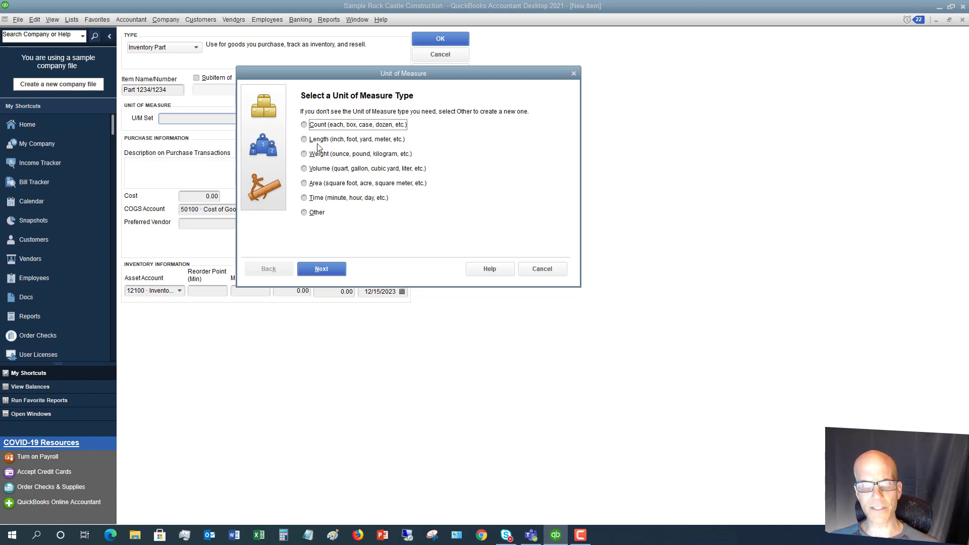
pyautogui.click(305, 126)
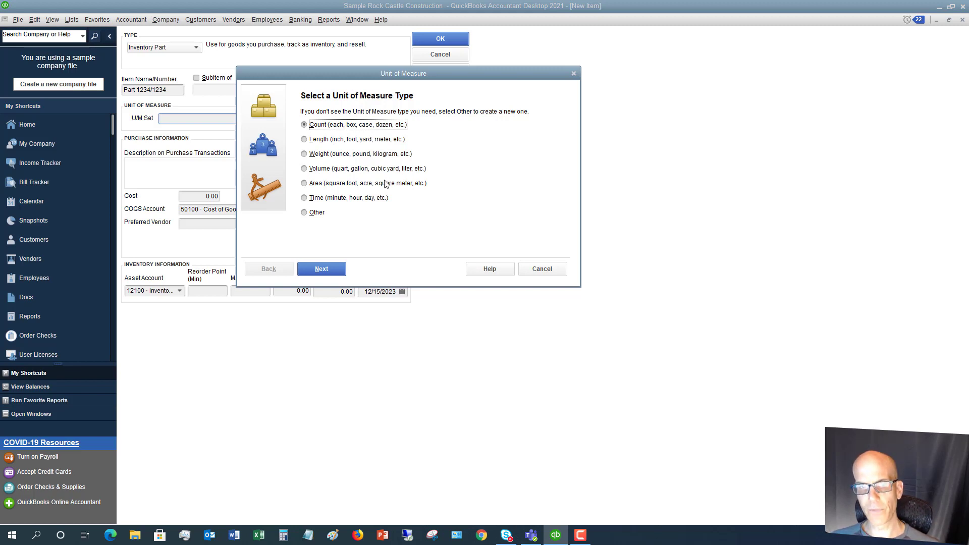
pyautogui.click(325, 268)
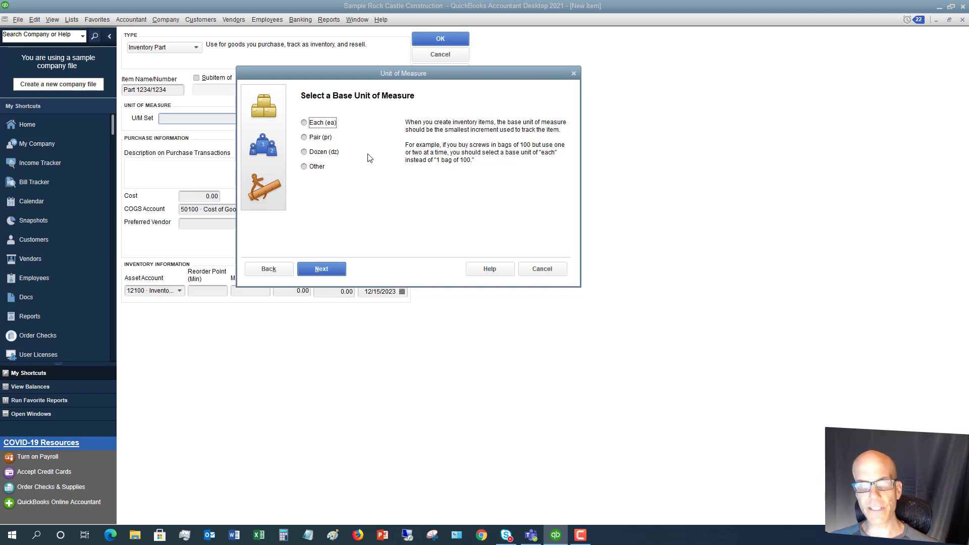
pyautogui.click(304, 123)
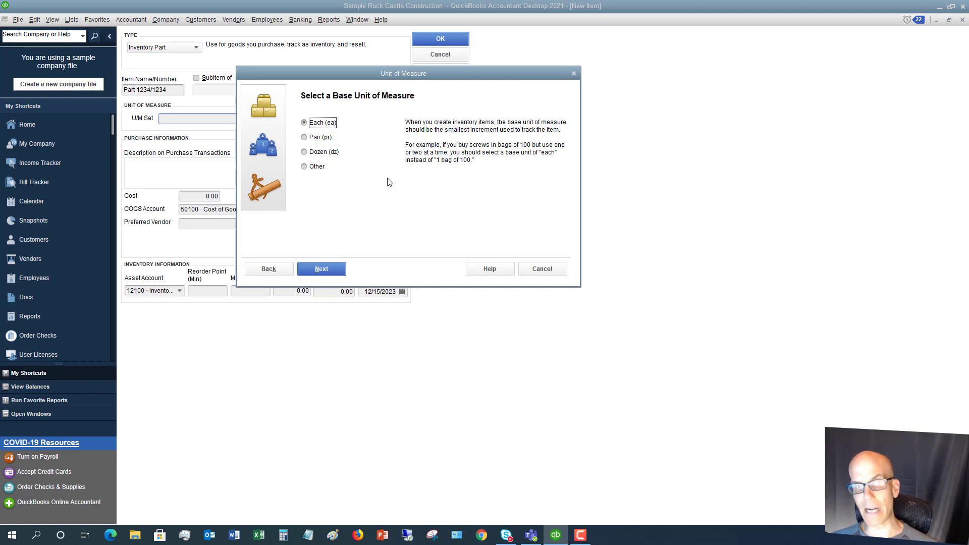
pyautogui.click(321, 269)
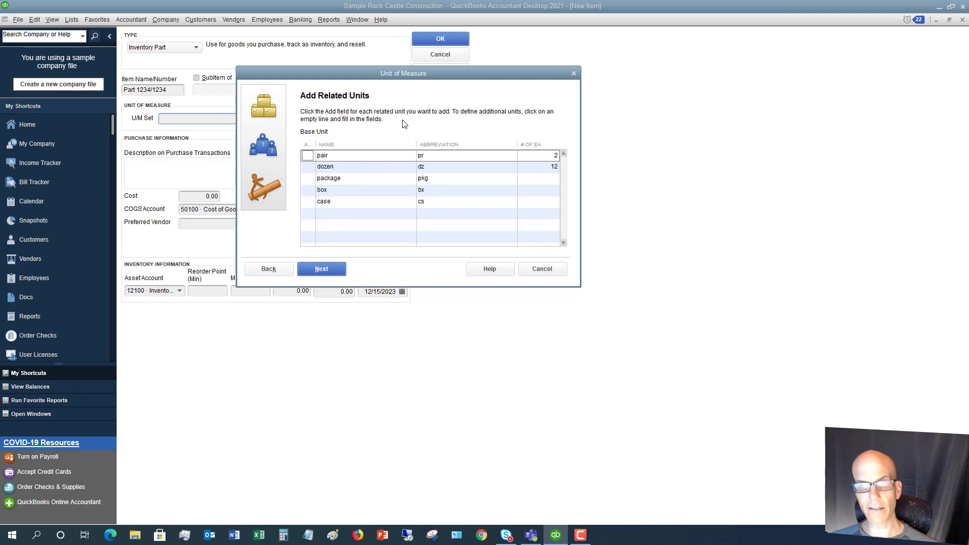
# Add box as a related unit containing 25 each, and make box the default purchase unit.
pyautogui.click(308, 191)
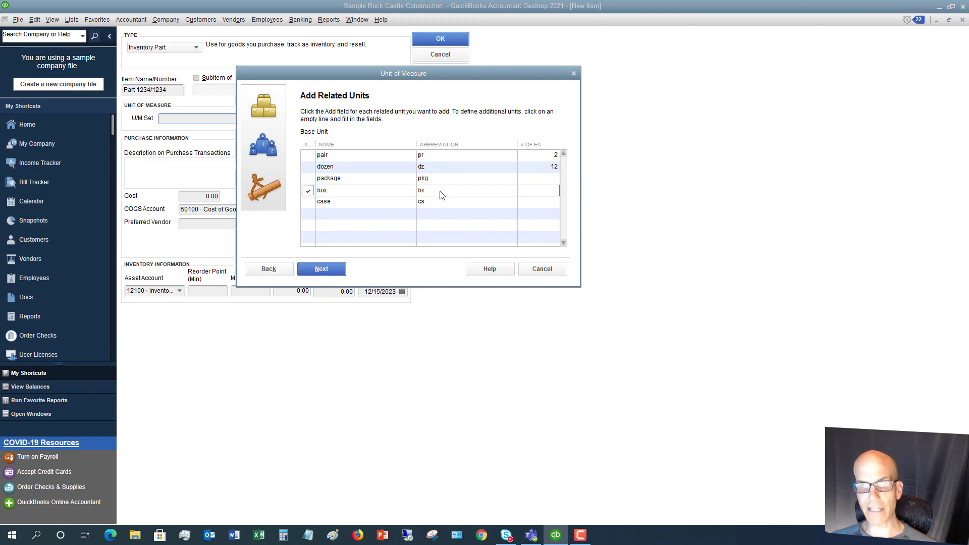
pyautogui.click(529, 191)
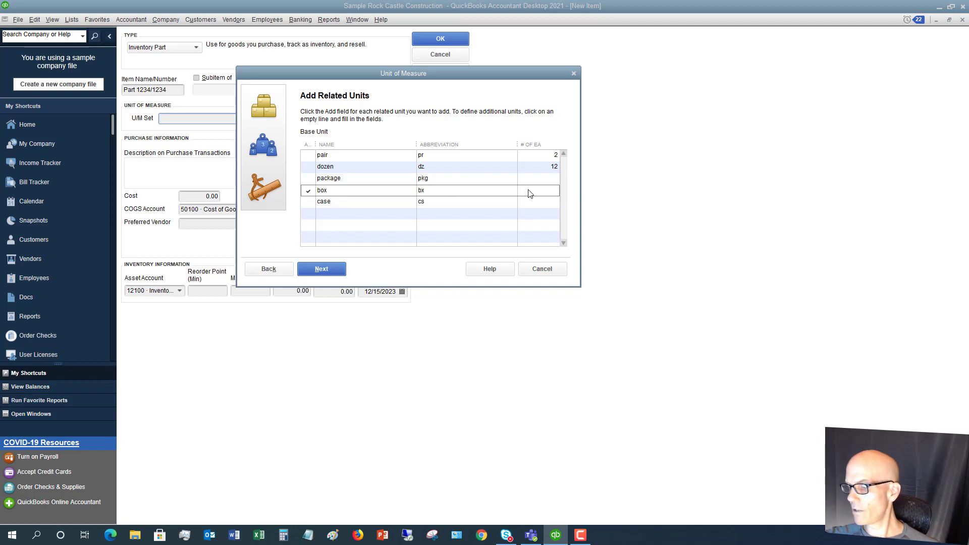
pyautogui.write('25')
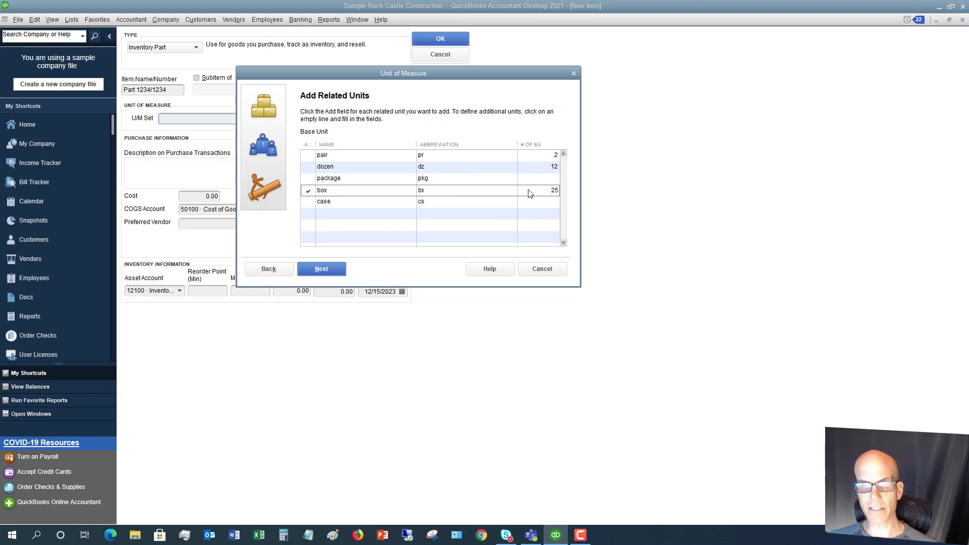
pyautogui.click(321, 269)
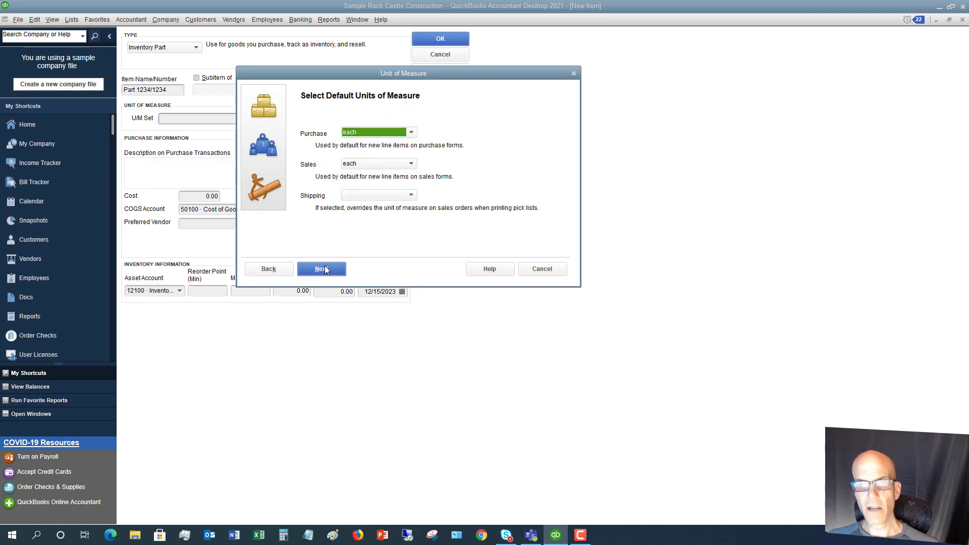
pyautogui.click(412, 132)
pyautogui.click(360, 158)
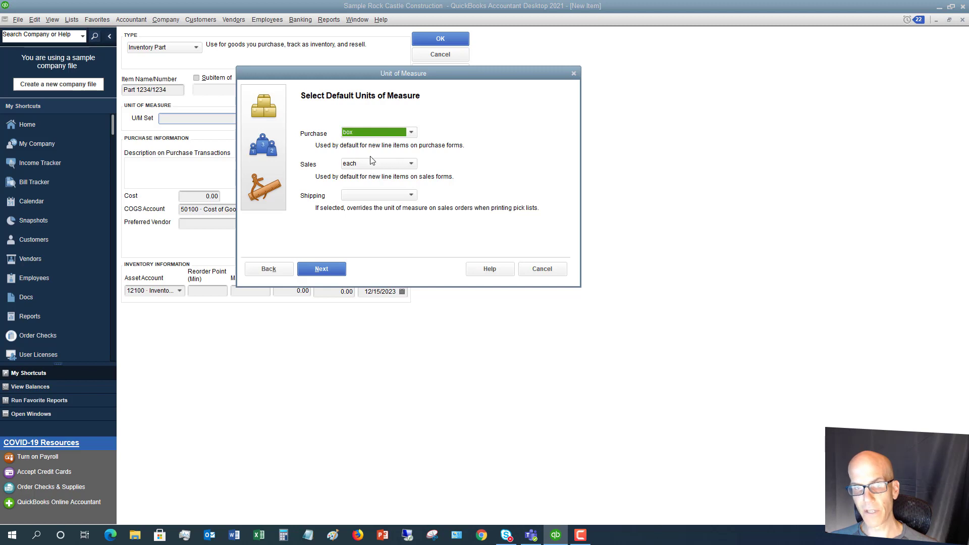
pyautogui.click(330, 270)
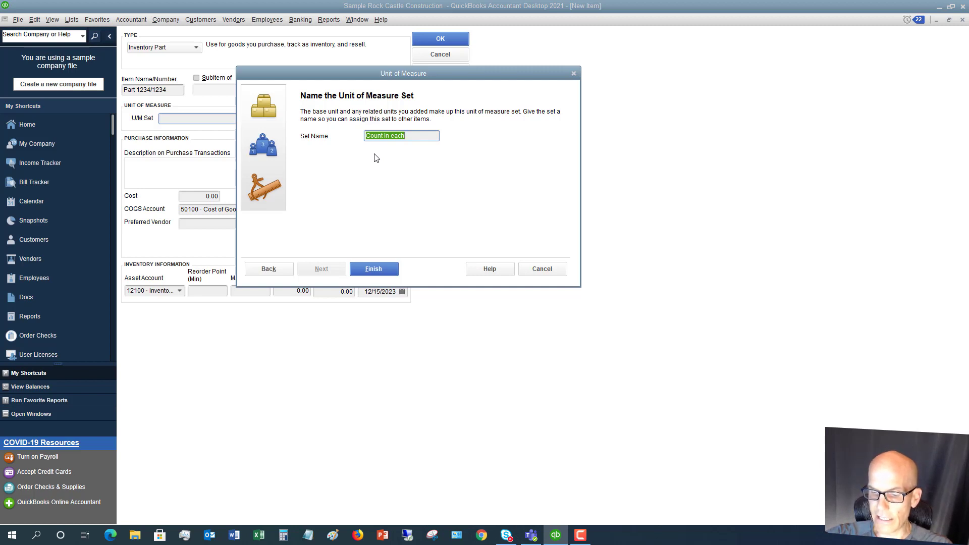
# Name the unit of measure set "Count in each box" and finish creating it.
pyautogui.write('Cou')
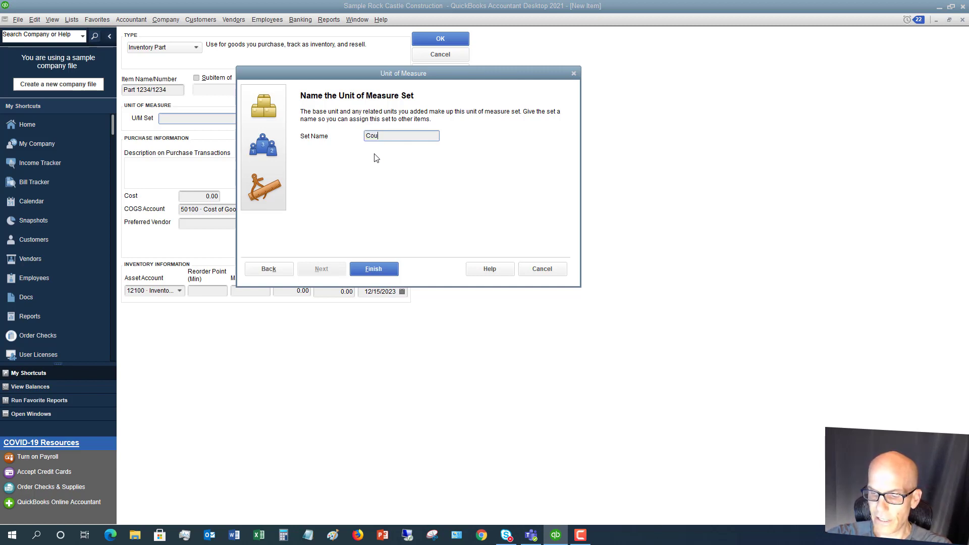
pyautogui.write('nt in each box')
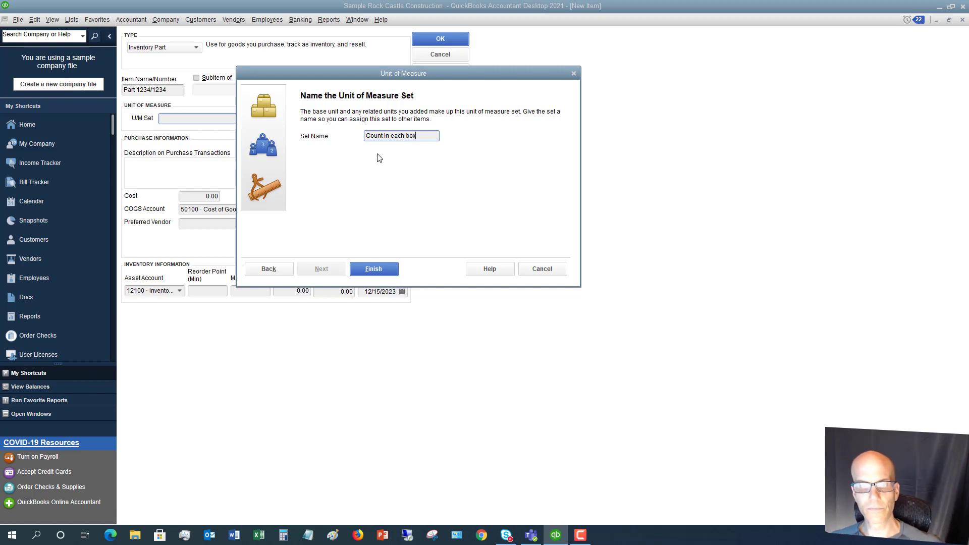
pyautogui.click(375, 270)
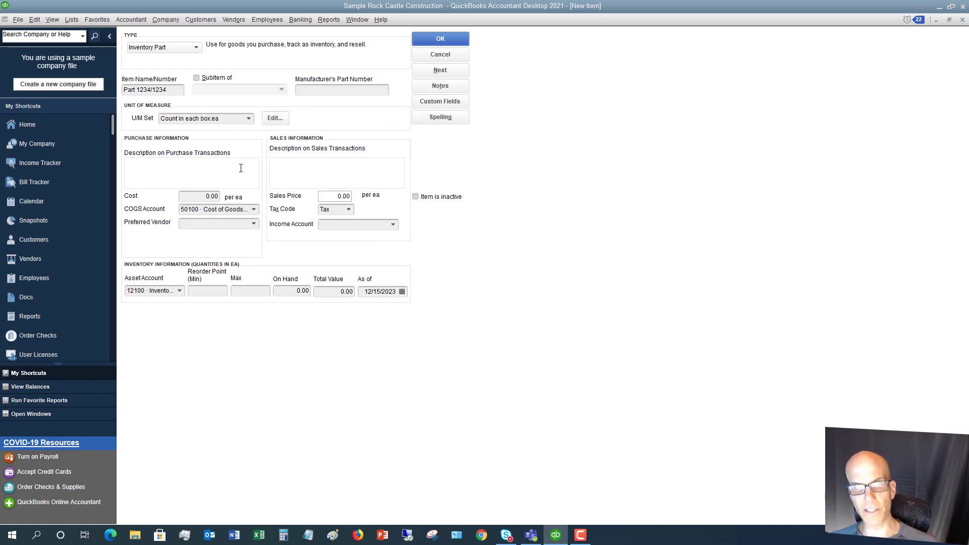
# Enter "Plush stuffed animals" as the item's description for both purchase and sales transactions.
pyautogui.click(186, 165)
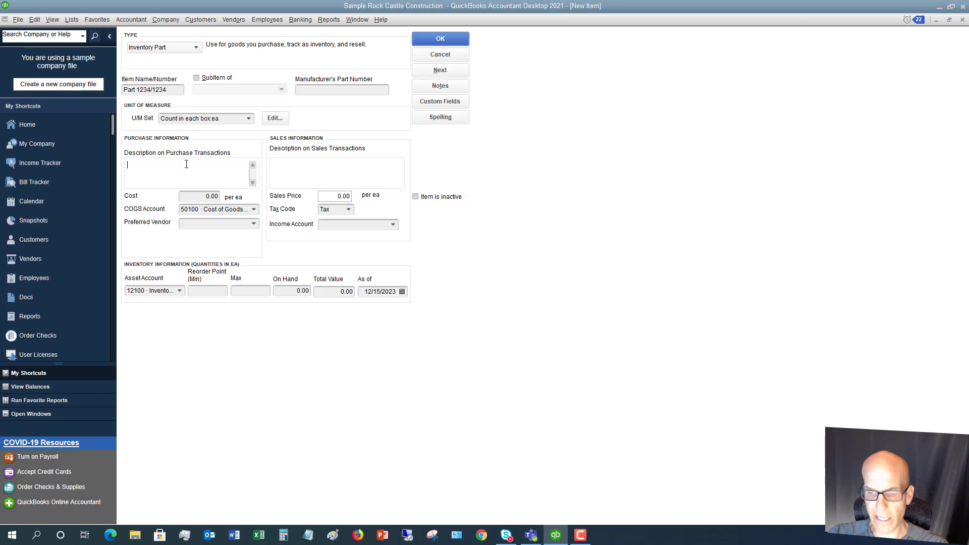
pyautogui.write('Plush')
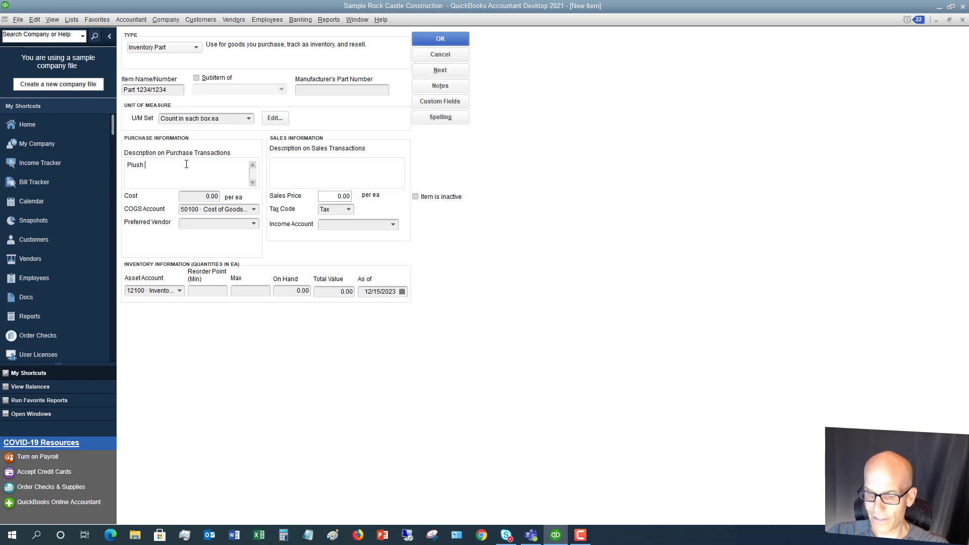
pyautogui.write(' stuff')
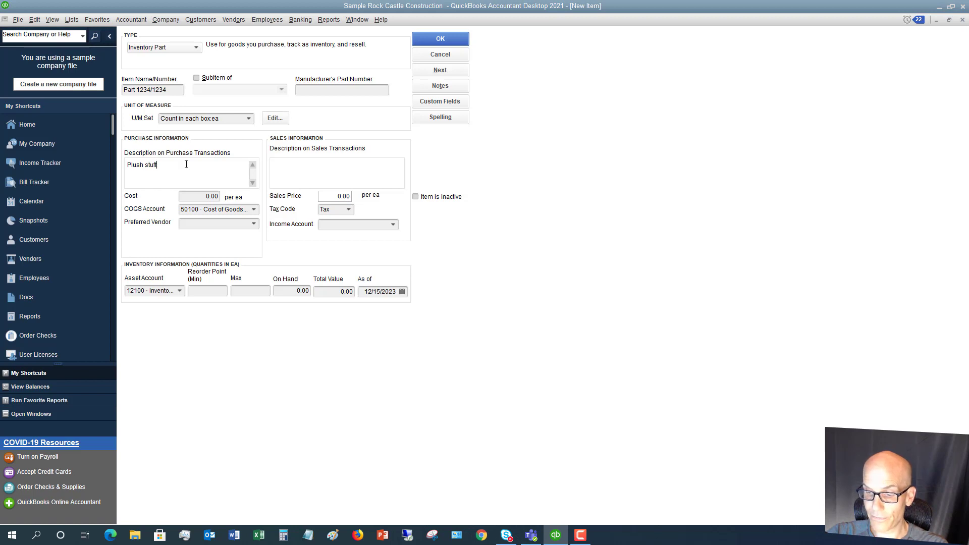
pyautogui.write('ed animals')
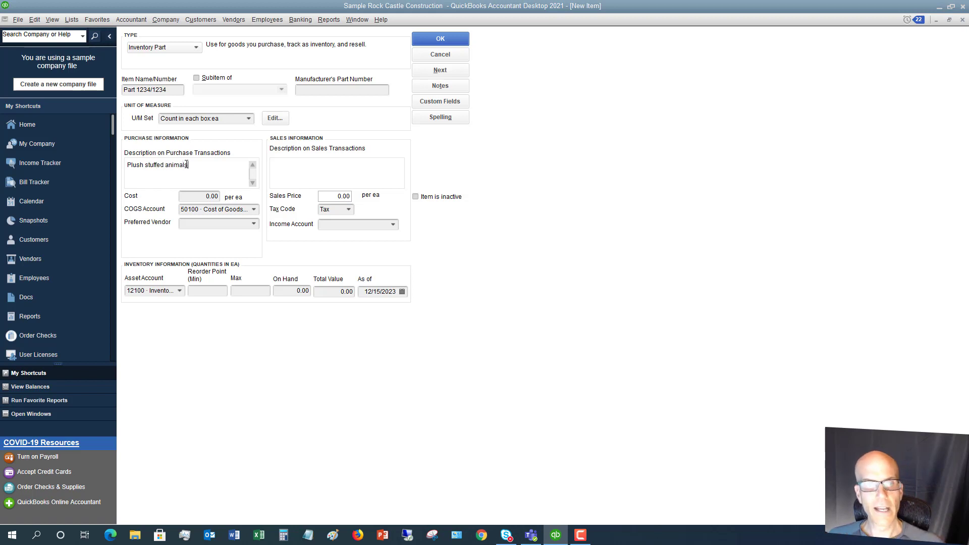
pyautogui.click(302, 166)
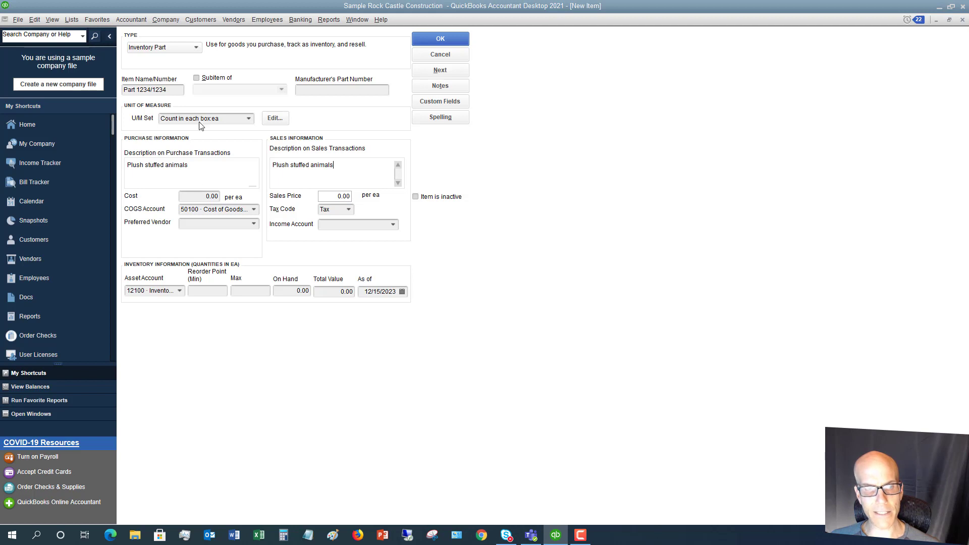
# Set the item's cost to 20 per ea and choose 50100 · Cost of Goods Sold as the COGS account, leaving the preferred vendor blank.
pyautogui.press('Tab')
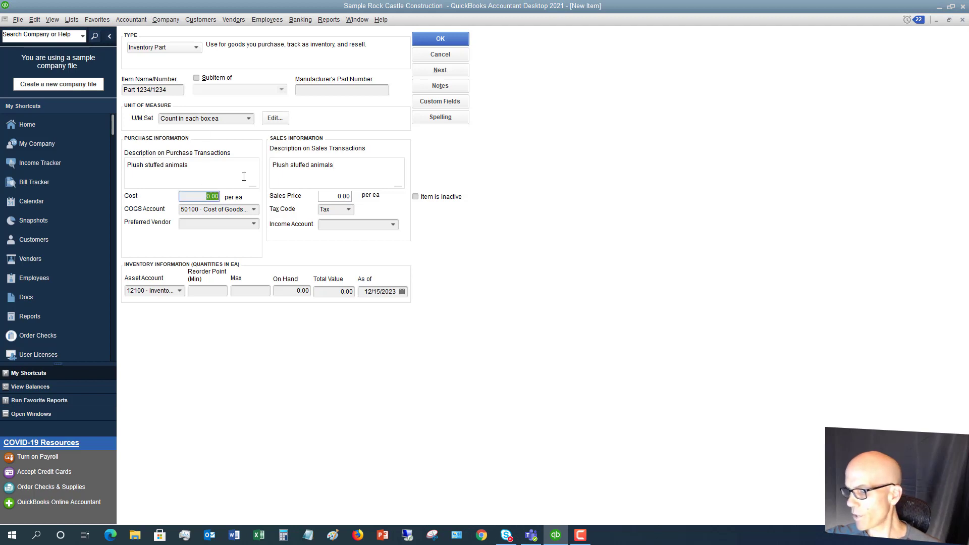
pyautogui.write('20')
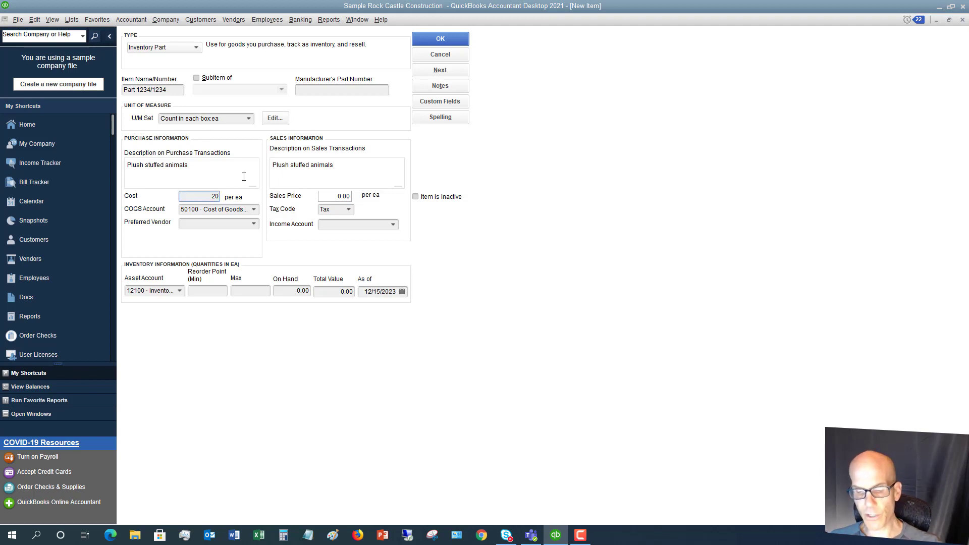
pyautogui.press('Tab')
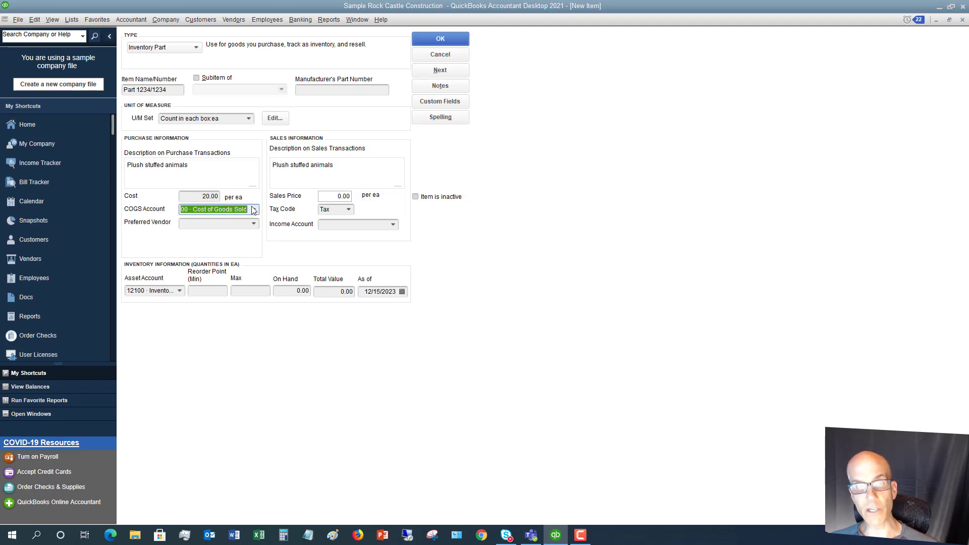
pyautogui.click(254, 209)
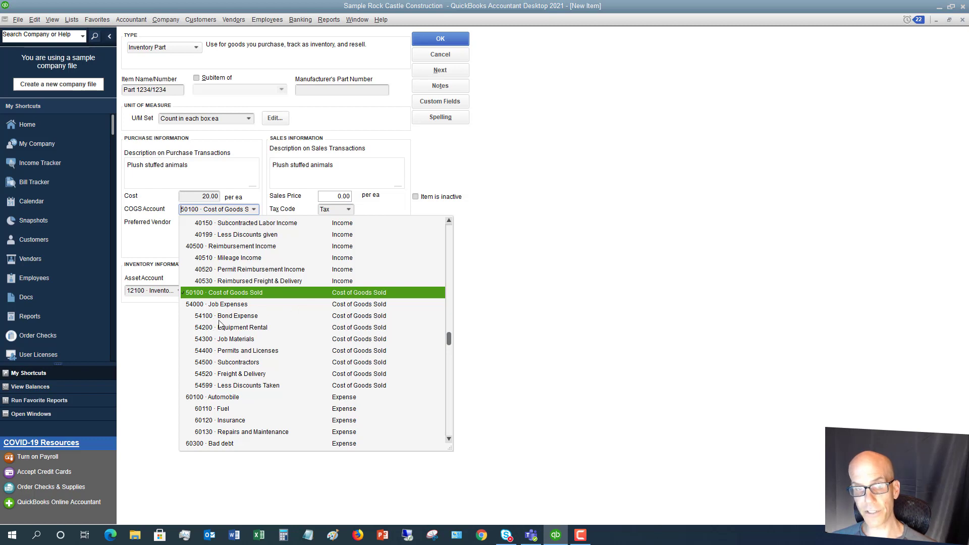
pyautogui.click(289, 292)
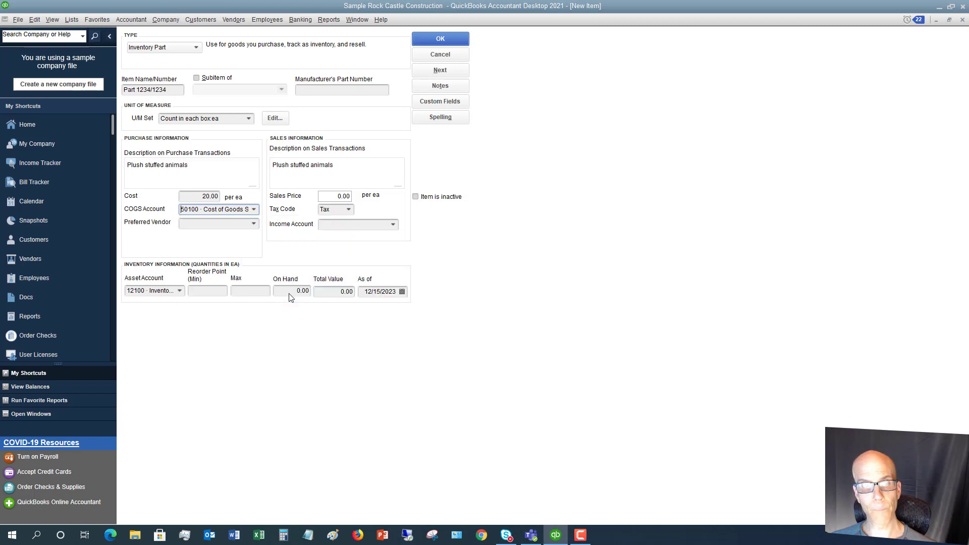
pyautogui.click(253, 224)
pyautogui.click(254, 223)
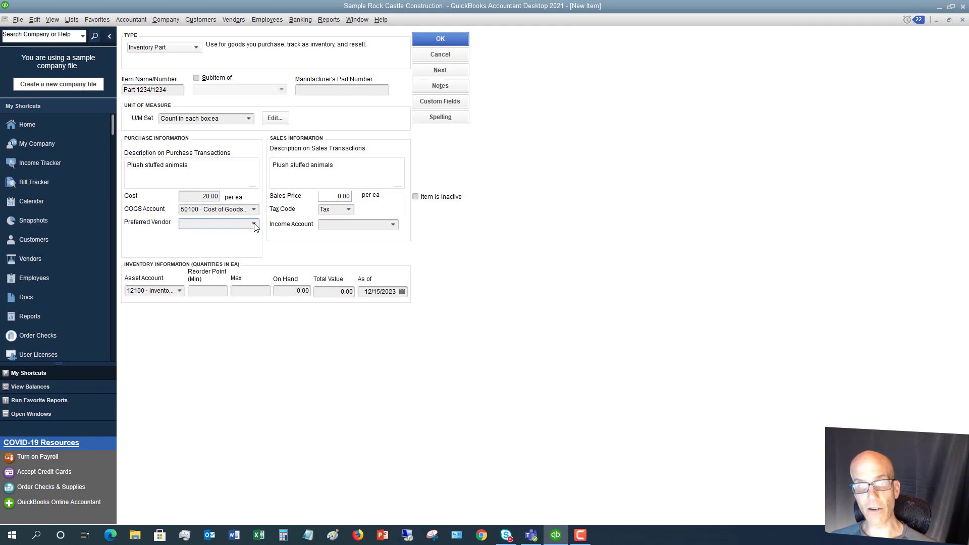
# Set the sales price to 18.99 per ea and choose 40100 · Construction Income as the income account.
pyautogui.press('Tab')
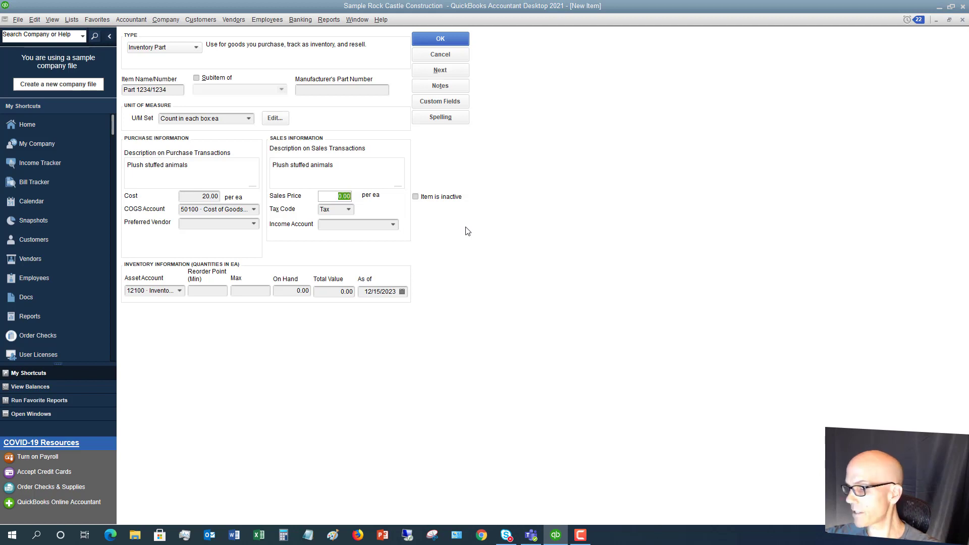
pyautogui.write('1')
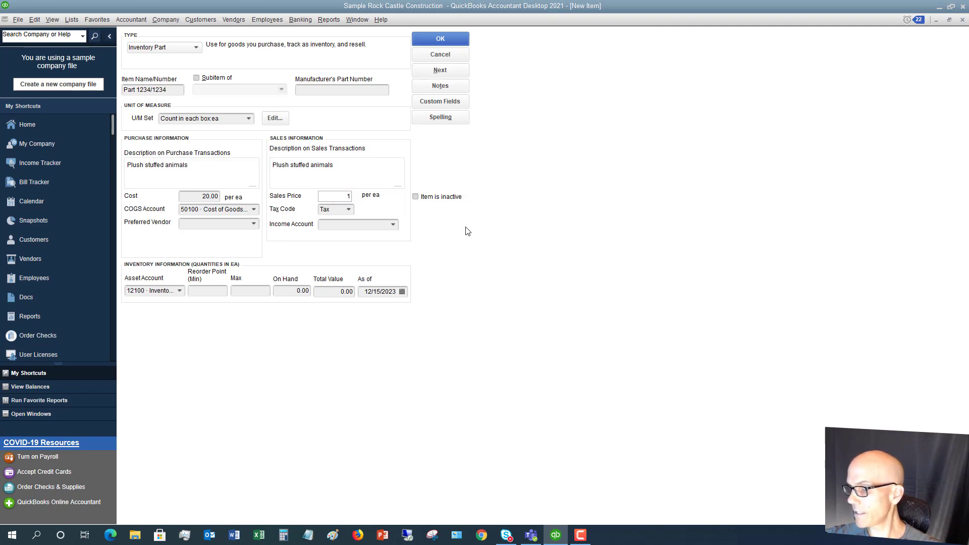
pyautogui.write('8.99')
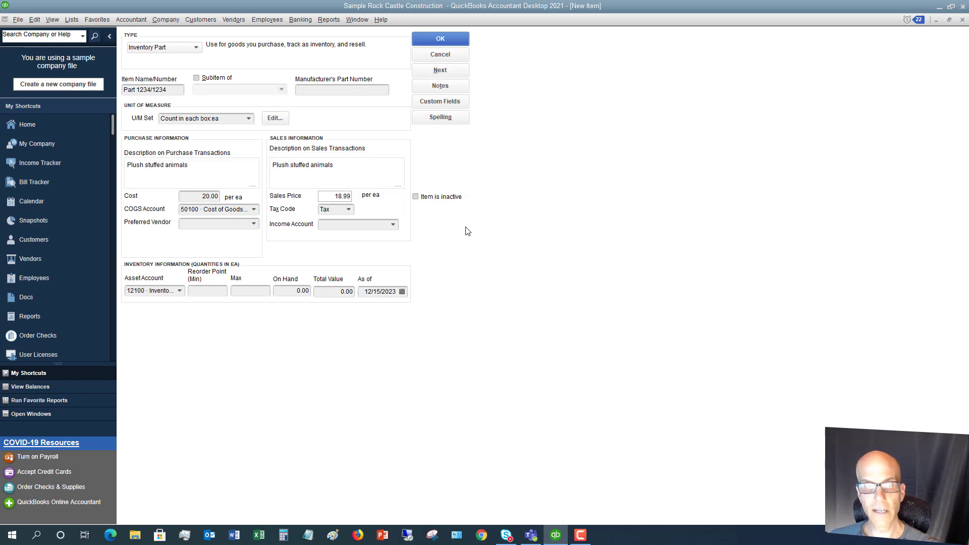
pyautogui.press('Tab')
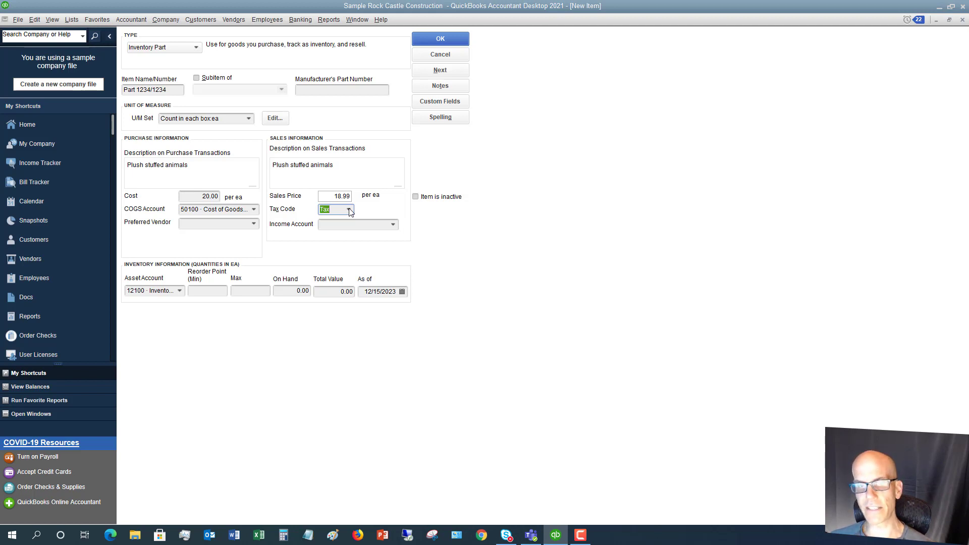
pyautogui.click(393, 226)
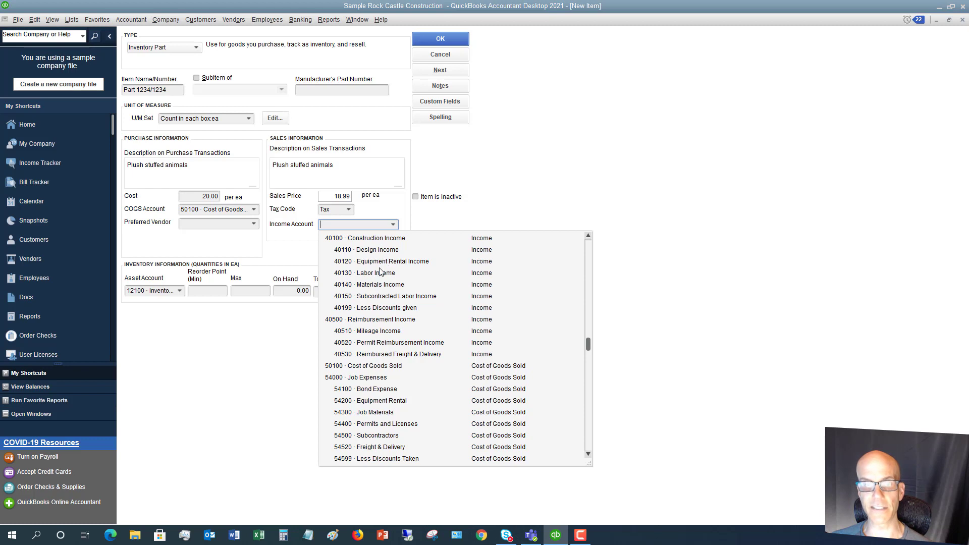
pyautogui.press('Return')
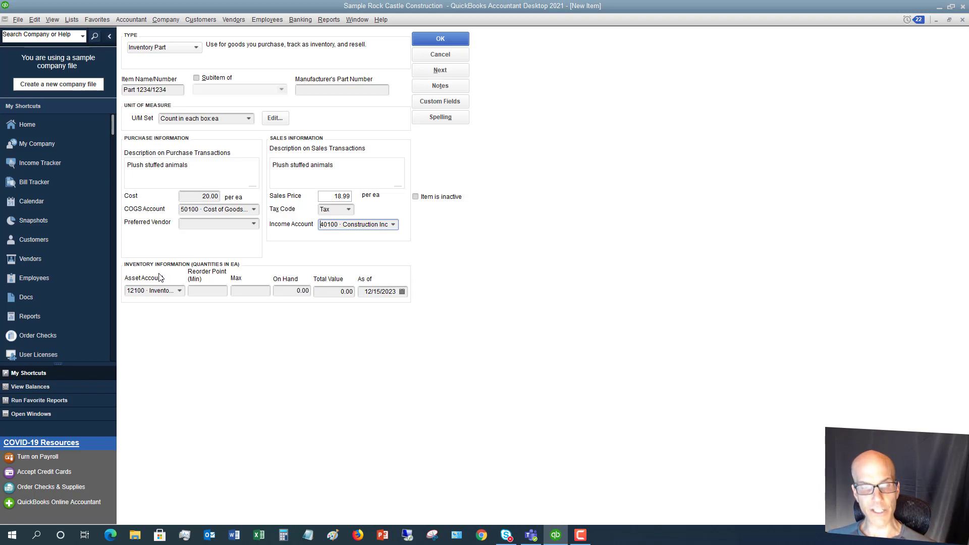
# With 12100 · Inventory Asset as the asset account, set the minimum reorder point to 5 and save the new item.
pyautogui.click(180, 291)
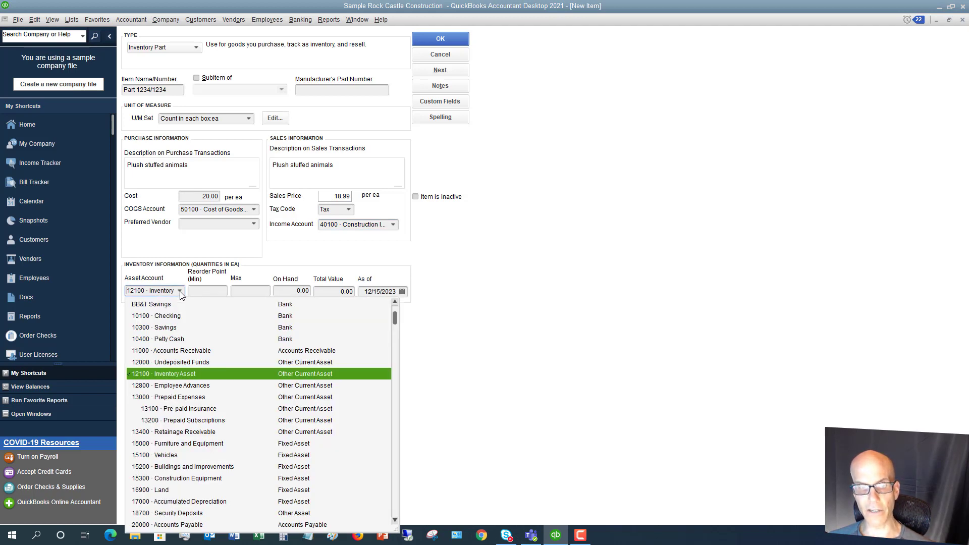
pyautogui.click(186, 377)
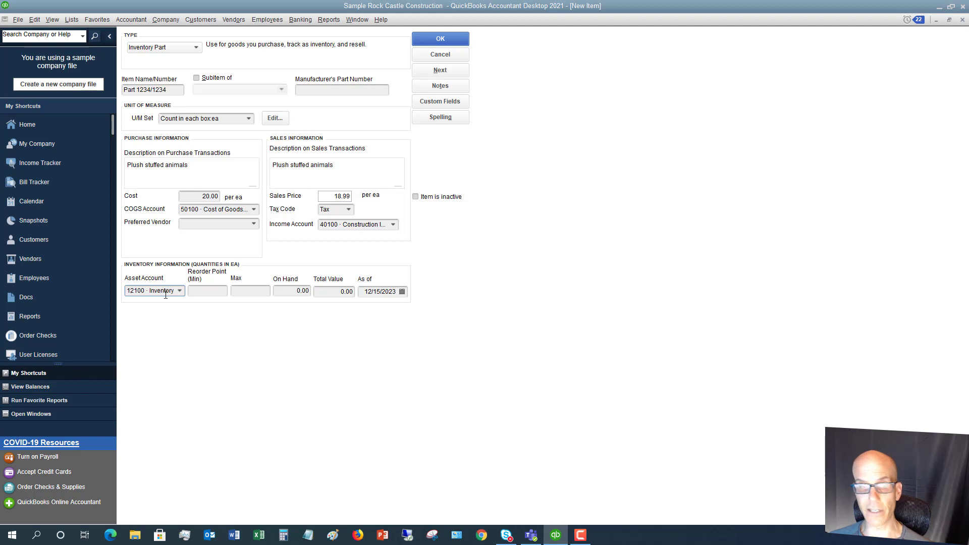
pyautogui.click(209, 292)
pyautogui.write('5')
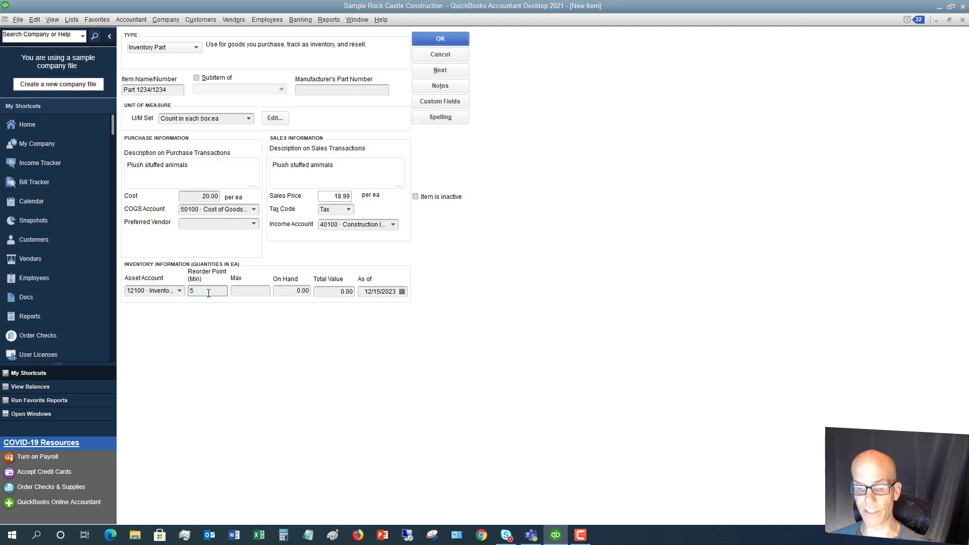
pyautogui.press('Tab')
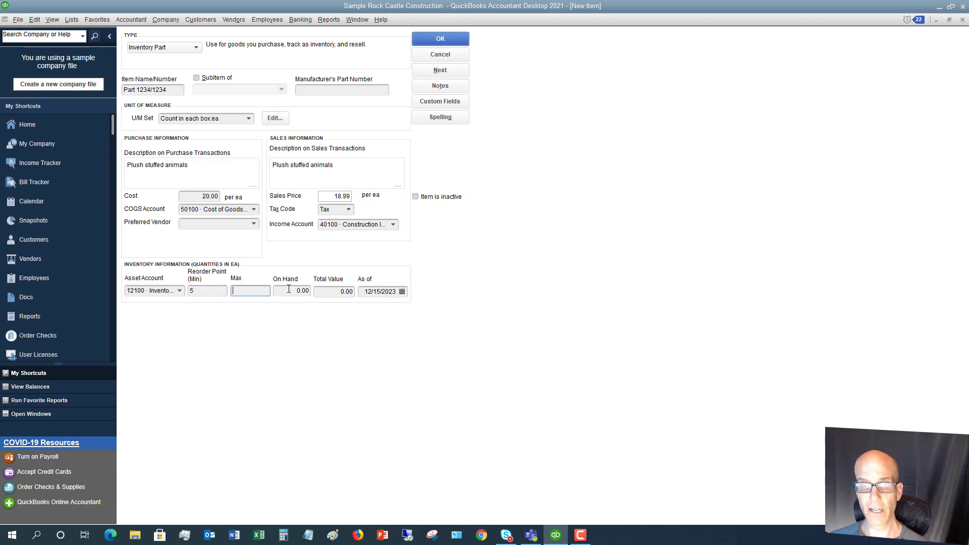
pyautogui.click(334, 291)
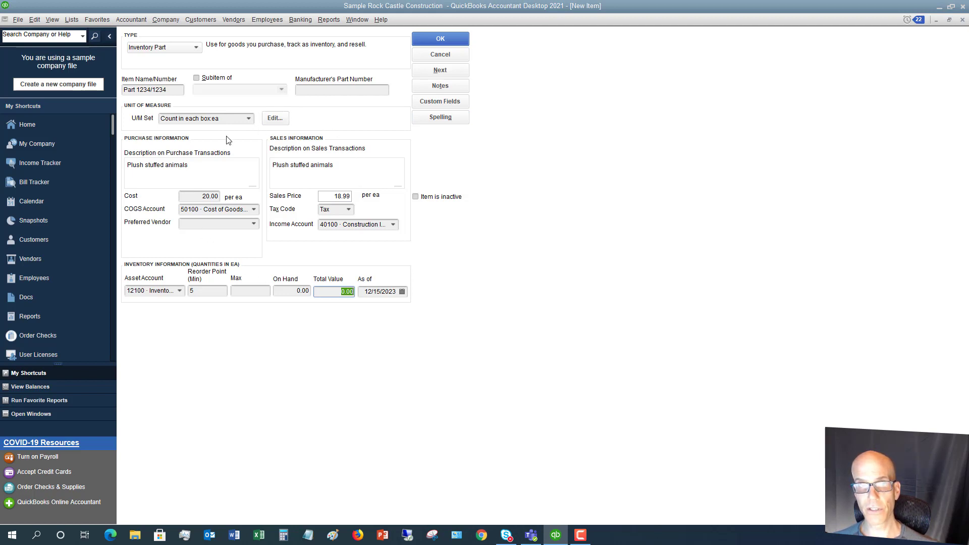
pyautogui.click(440, 38)
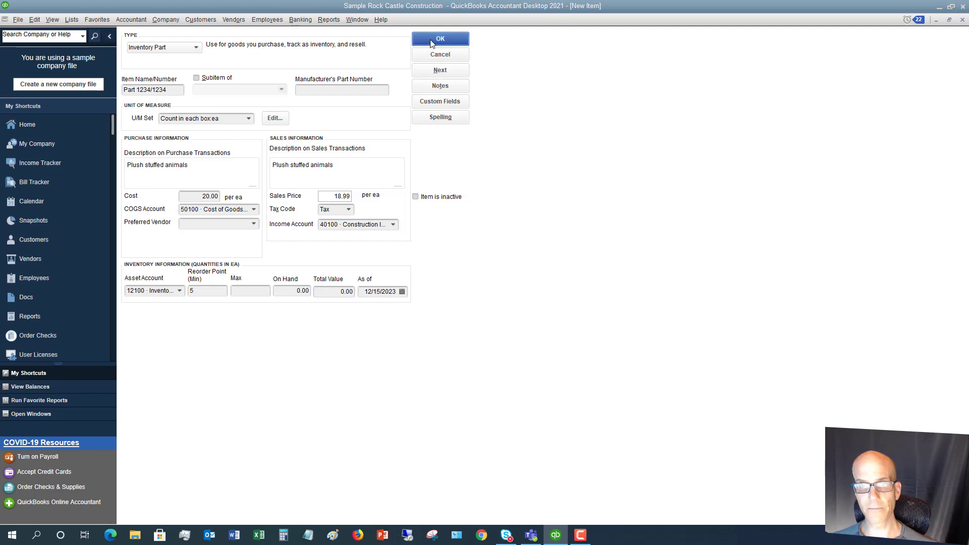